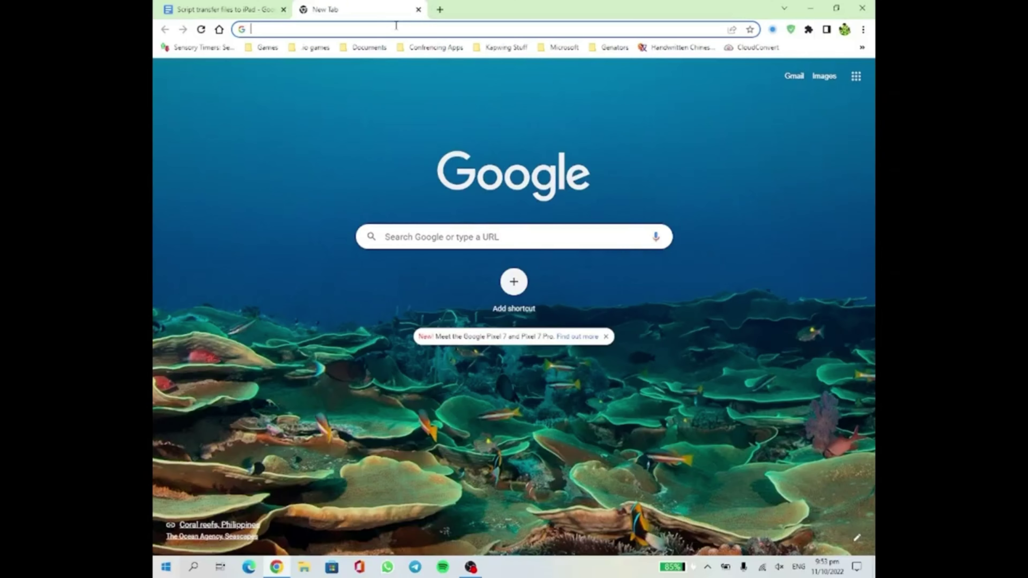
Open snapdrop.net and choose the Orange Pig Mac as the device to send files to
{"action": "type", "text": "snapdrop.net"}
{"action": "key", "text": "Return"}
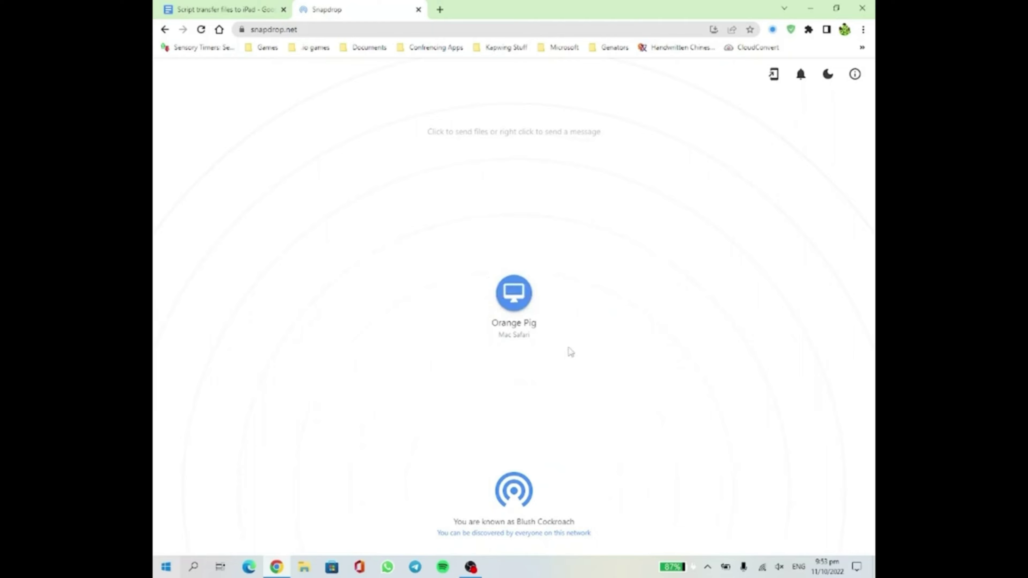
{"action": "left_click", "coordinate": [496, 327]}
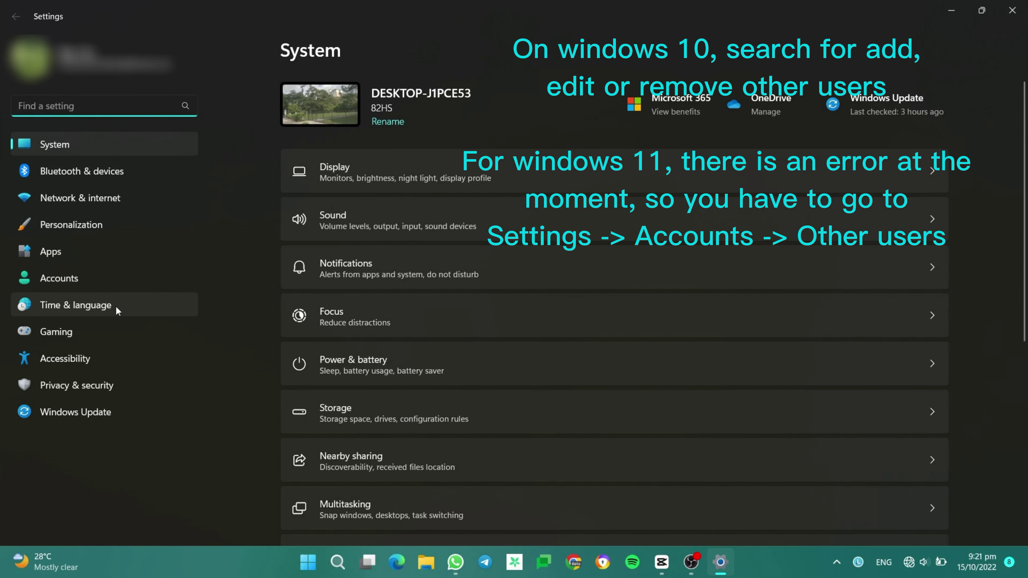
Switch to Windows Settings, open Other Users under Accounts, and start adding an account
{"action": "left_click", "coordinate": [59, 278]}
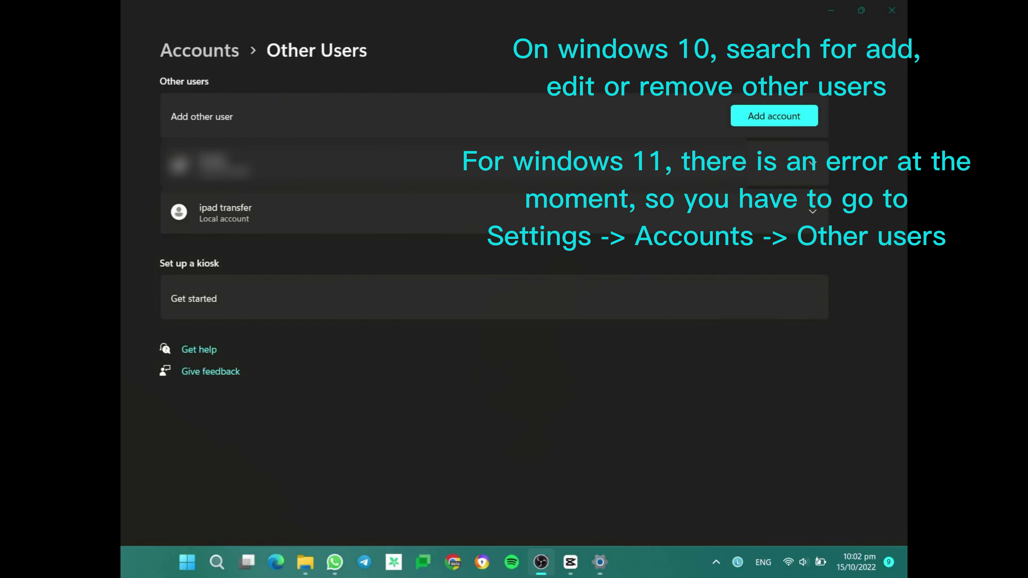
{"action": "left_click", "coordinate": [769, 116]}
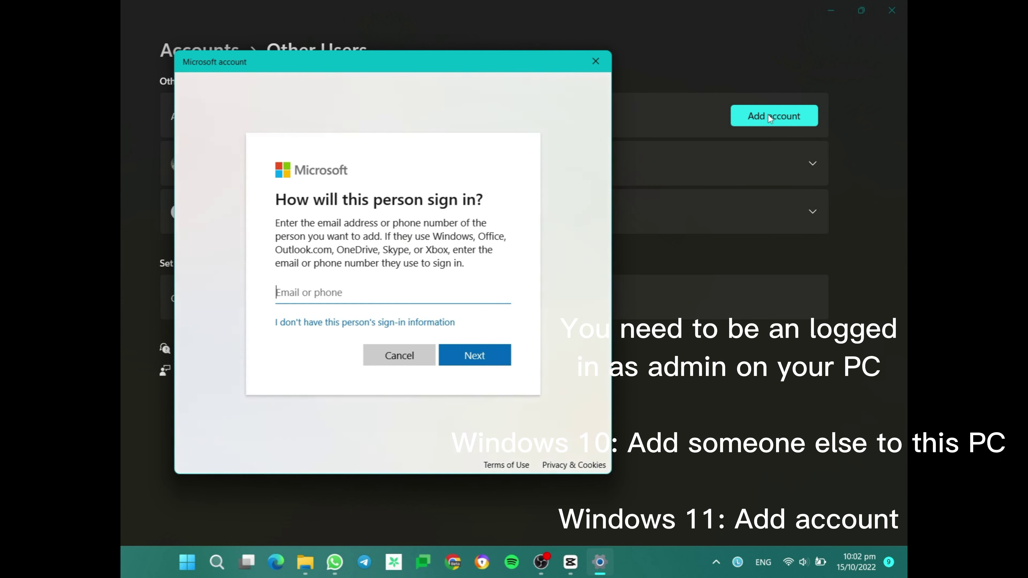
Turn off Wi-Fi and close the Microsoft account sign-in dialog
{"action": "left_click", "coordinate": [805, 565]}
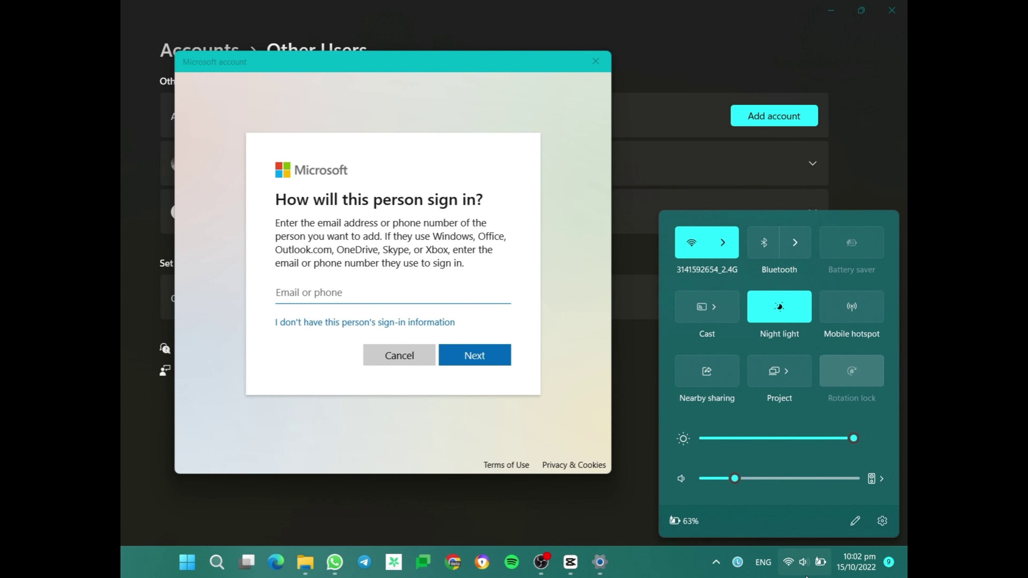
{"action": "left_click", "coordinate": [696, 246]}
{"action": "left_click", "coordinate": [530, 101]}
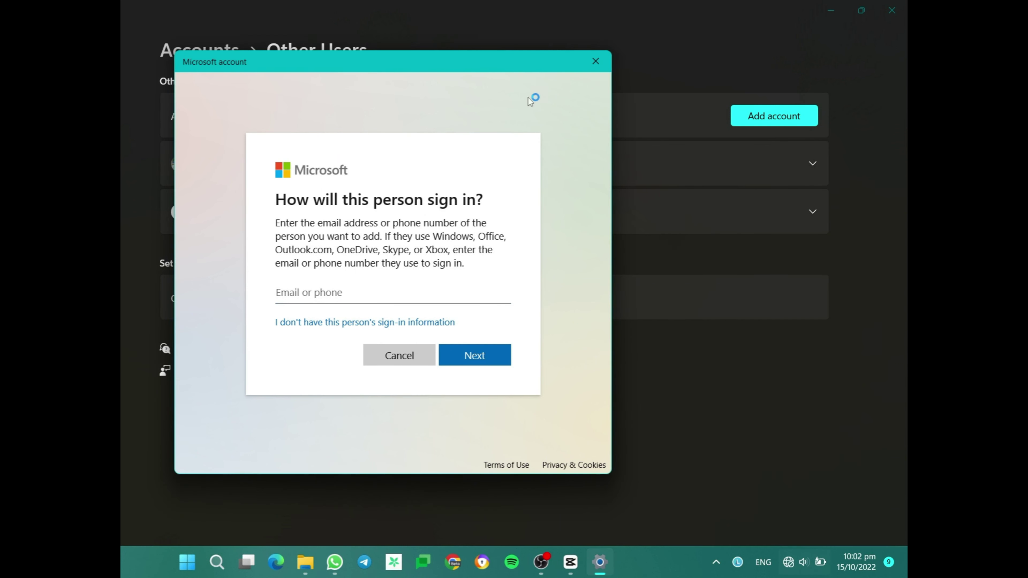
{"action": "left_click", "coordinate": [594, 62]}
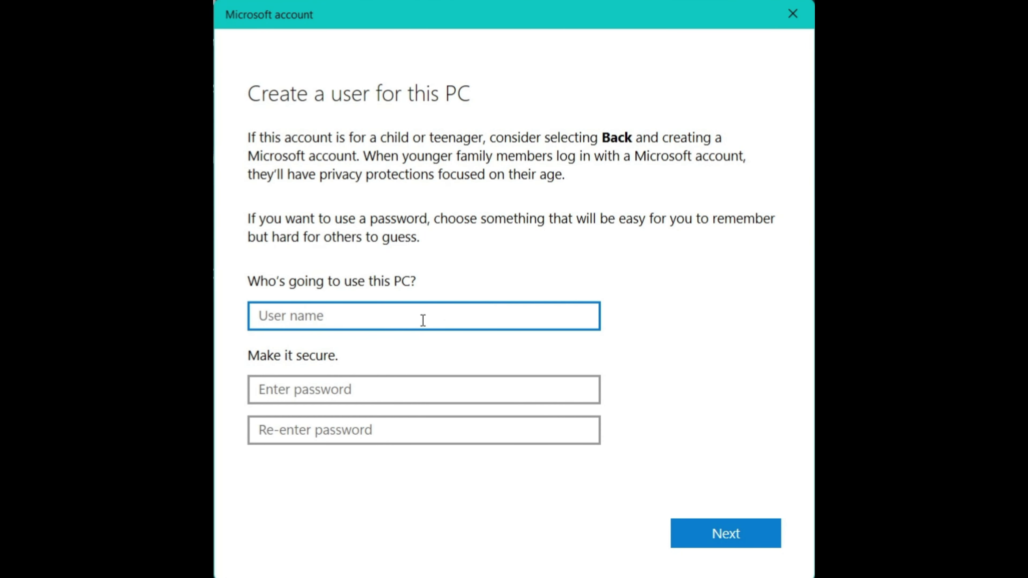
Name the new local user "ipad transfer" and enter and confirm the account password
{"action": "type", "text": "ipad transfer"}
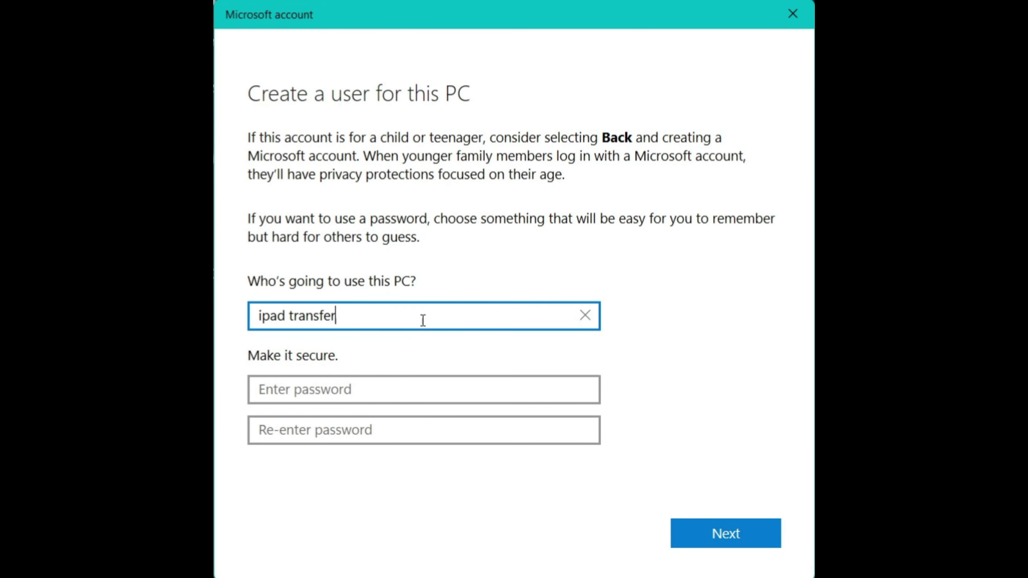
{"action": "left_click", "coordinate": [469, 390]}
{"action": "type", "text": "••••••••••••"}
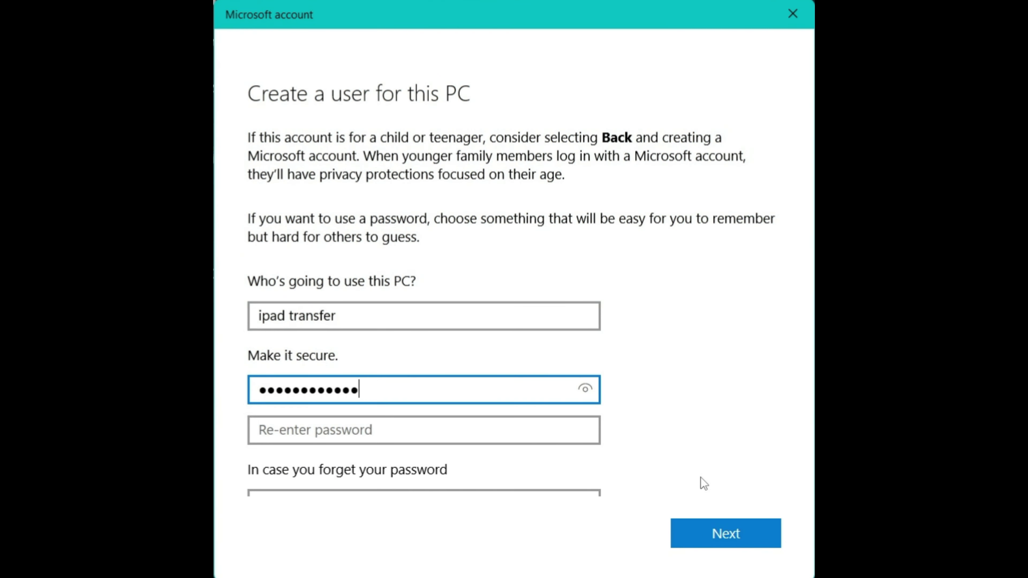
{"action": "type", "text": "•••"}
{"action": "key", "text": "Tab"}
{"action": "type", "text": "•••••••••••••••"}
Choose the question about the city where the parents met as the first security question and enter its answer
{"action": "scroll", "coordinate": [701, 478], "scroll_direction": "down", "scroll_amount": 3}
{"action": "left_click", "coordinate": [406, 314]}
{"action": "left_click", "coordinate": [406, 388]}
{"action": "left_click", "coordinate": [414, 345]}
{"action": "type", "text": "e"}
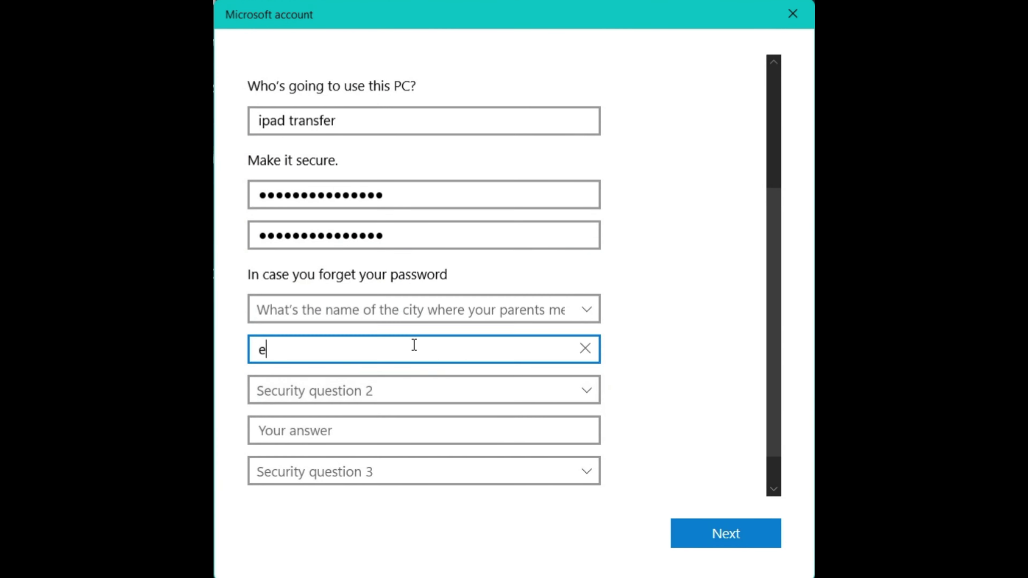
Choose and answer the second and third security questions and submit the new user account
{"action": "left_click", "coordinate": [421, 390]}
{"action": "left_click", "coordinate": [430, 427]}
{"action": "left_click", "coordinate": [432, 429]}
{"action": "type", "text": "e"}
{"action": "left_click", "coordinate": [470, 474]}
{"action": "left_click", "coordinate": [470, 453]}
{"action": "left_click", "coordinate": [535, 468]}
{"action": "left_click", "coordinate": [740, 535]}
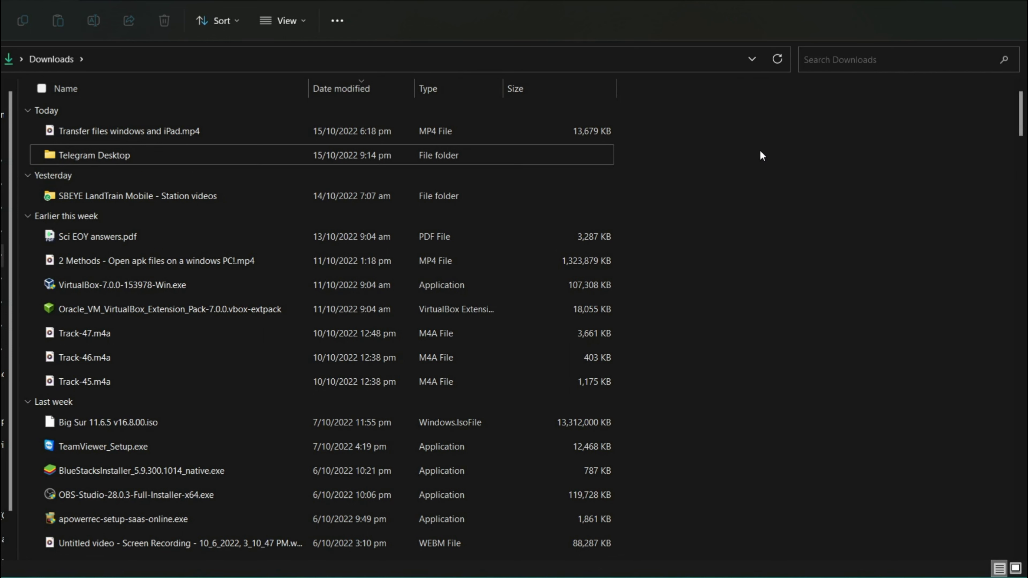
Create a new folder named "ipad transfer" in Downloads
{"action": "right_click", "coordinate": [761, 156]}
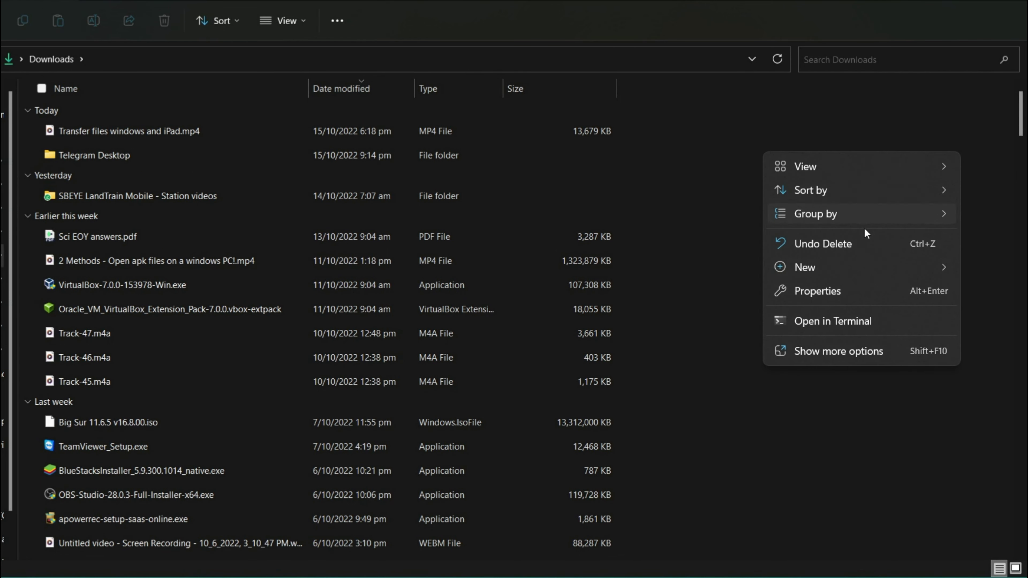
{"action": "mouse_move", "coordinate": [807, 268]}
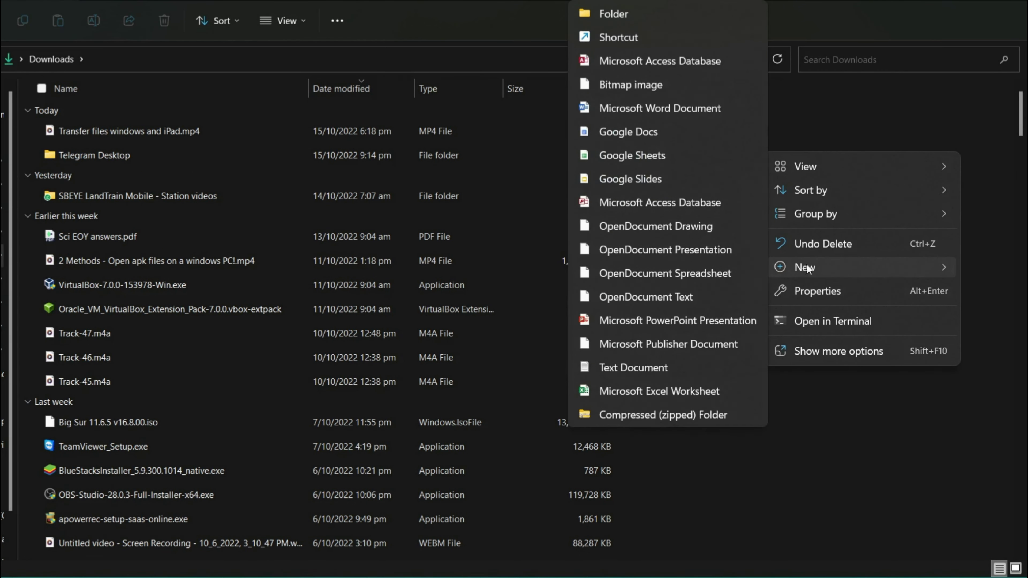
{"action": "left_click", "coordinate": [629, 14]}
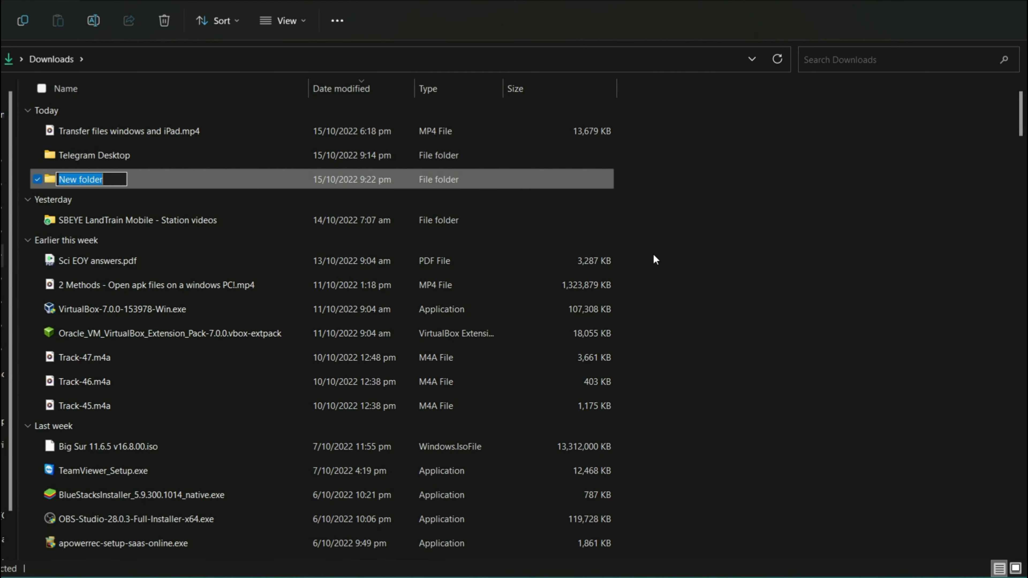
{"action": "type", "text": "ipad transfer"}
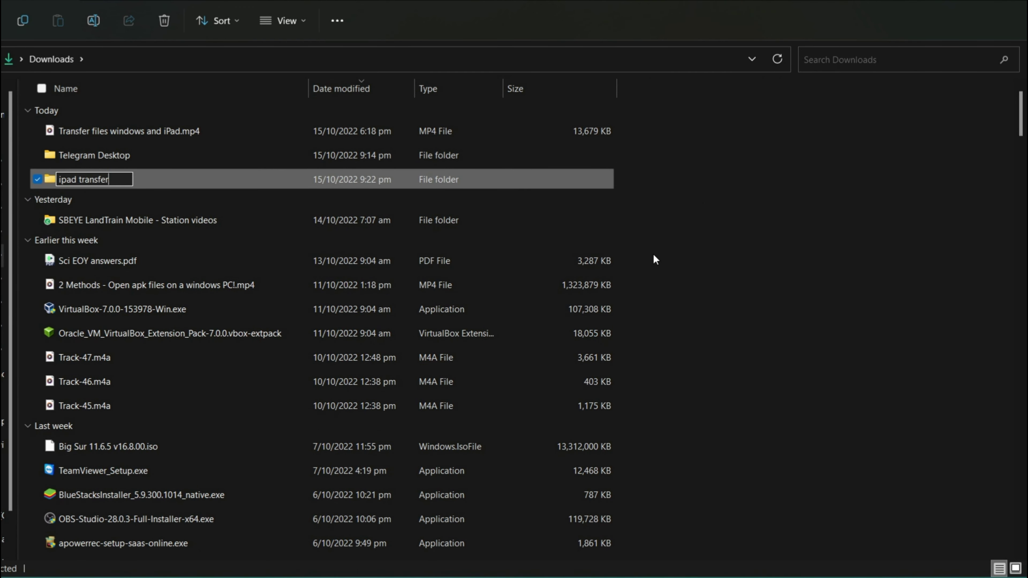
{"action": "key", "text": "Return"}
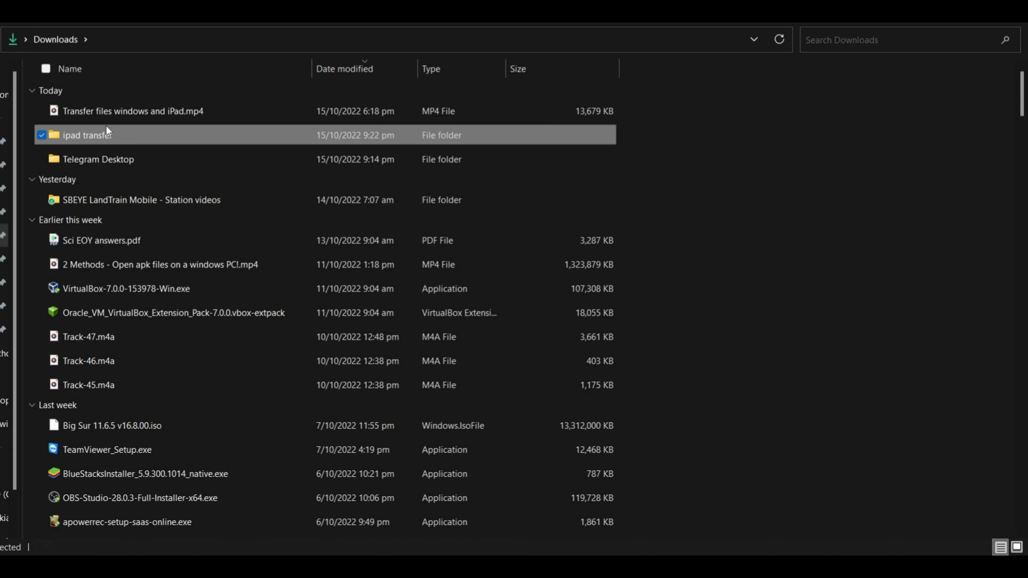
Open the advanced sharing settings of the ipad transfer folder and enable sharing for the folder
{"action": "right_click", "coordinate": [106, 125]}
{"action": "left_click", "coordinate": [200, 343]}
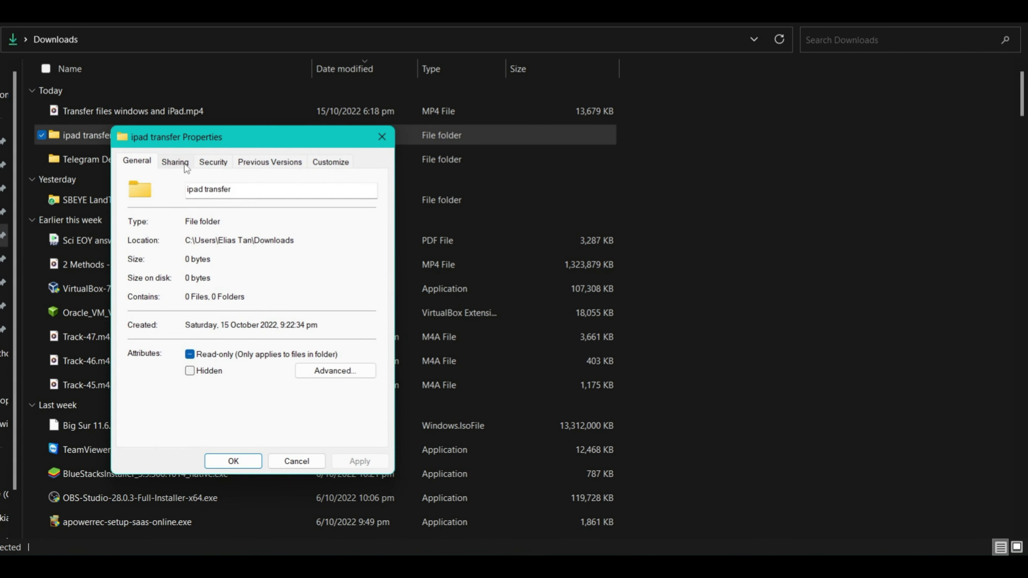
{"action": "left_click", "coordinate": [186, 164]}
{"action": "left_click", "coordinate": [228, 335]}
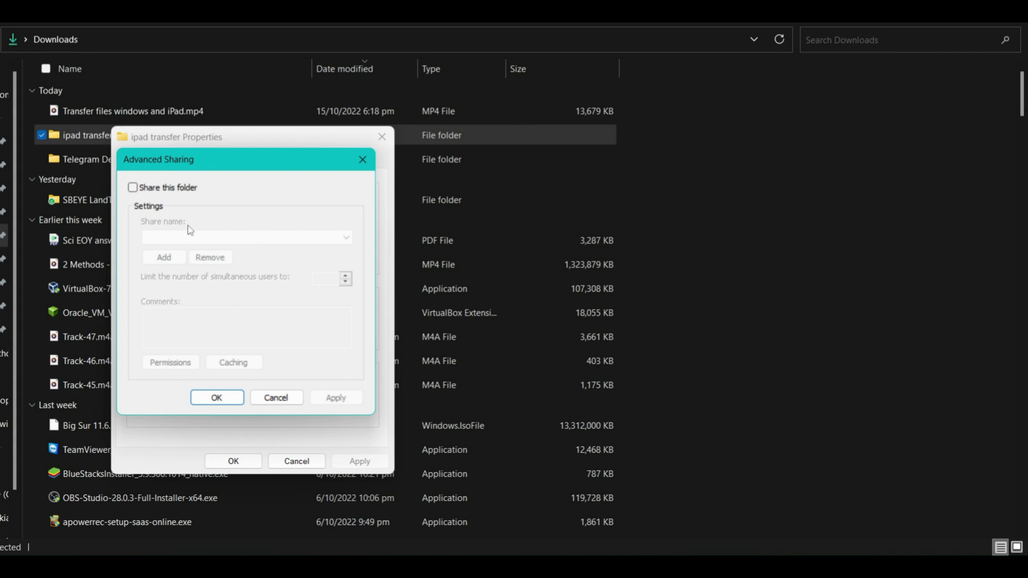
{"action": "left_click", "coordinate": [134, 188]}
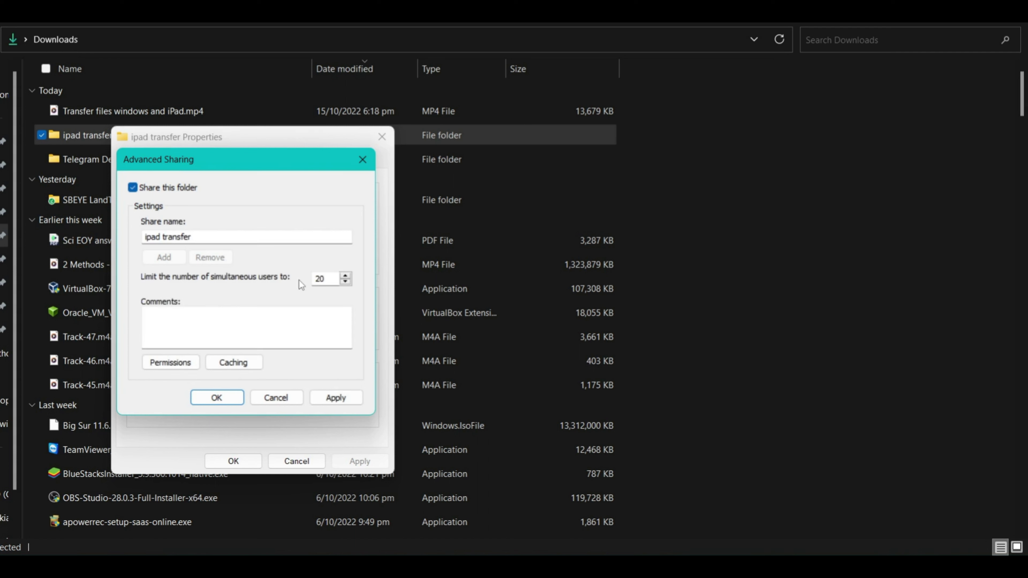
Add the "ipad transfer" user to the folder's share permissions, checking the name before accepting it
{"action": "left_click", "coordinate": [167, 363]}
{"action": "left_click", "coordinate": [286, 312]}
{"action": "type", "text": "ipad transfer"}
{"action": "left_click", "coordinate": [426, 306]}
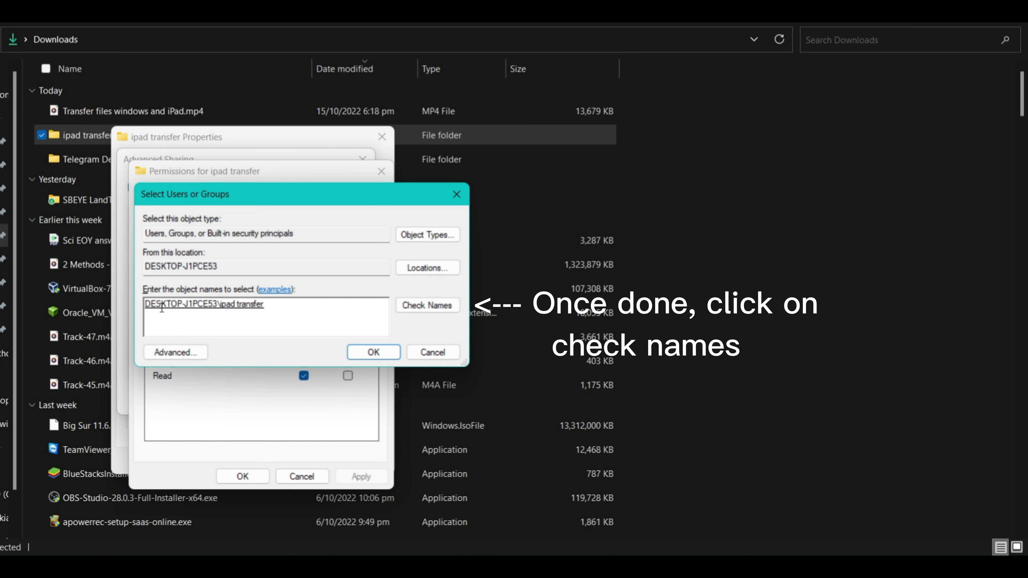
{"action": "left_click", "coordinate": [379, 359]}
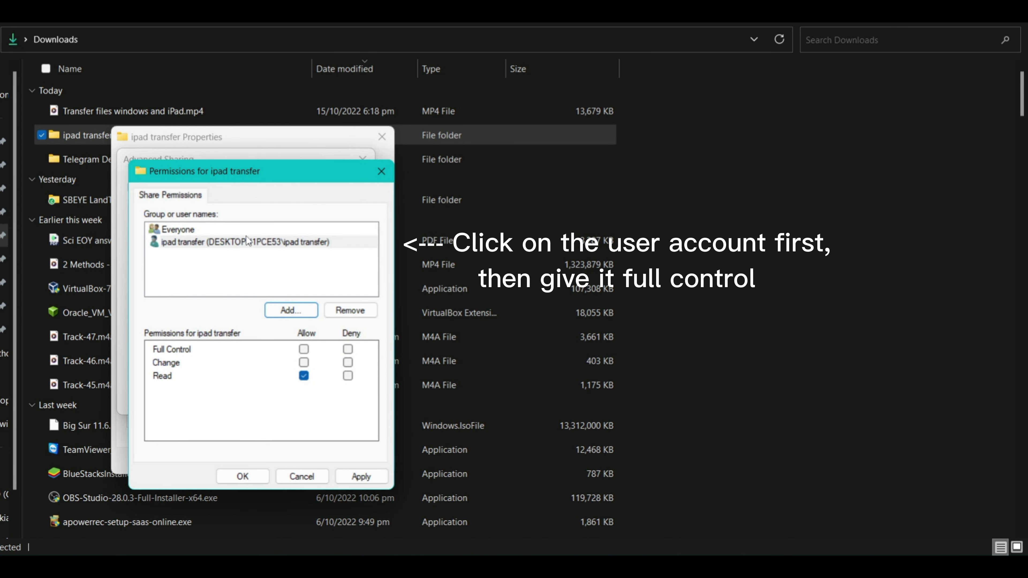
Allow the ipad transfer user Full Control of the share and apply the advanced sharing settings
{"action": "left_click", "coordinate": [255, 242]}
{"action": "left_click", "coordinate": [304, 349]}
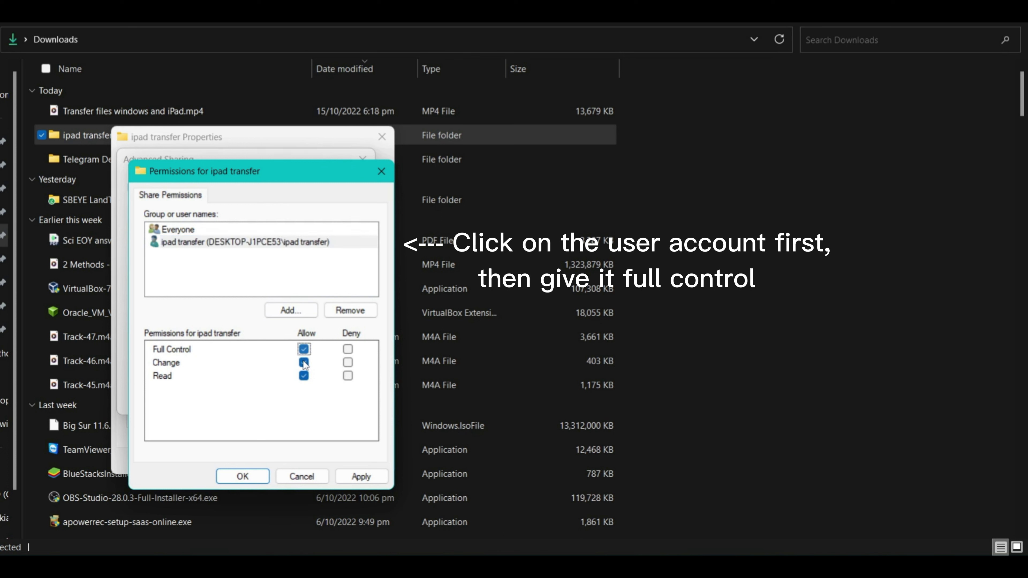
{"action": "left_click", "coordinate": [358, 476]}
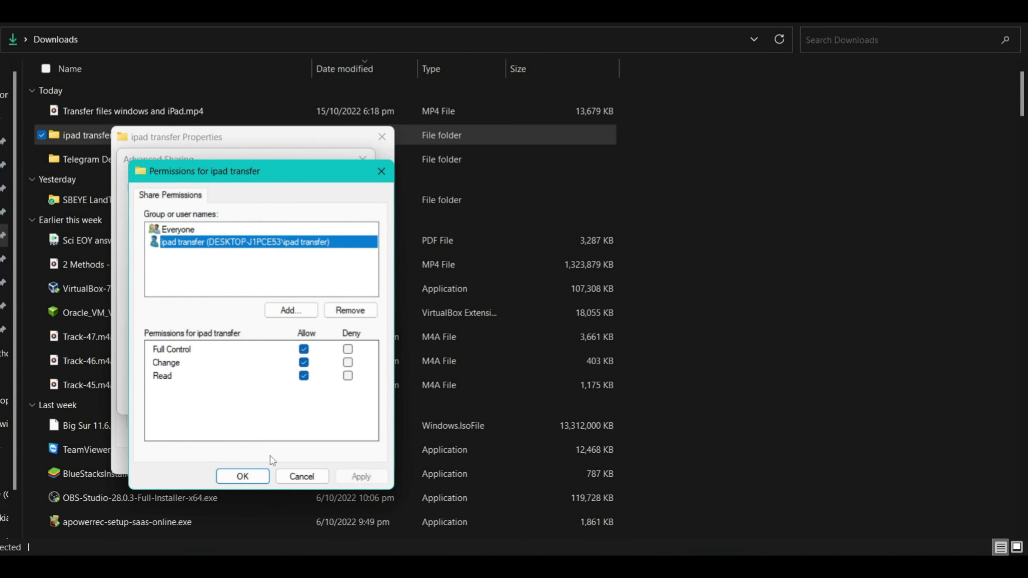
{"action": "left_click", "coordinate": [249, 478]}
{"action": "left_click", "coordinate": [343, 398]}
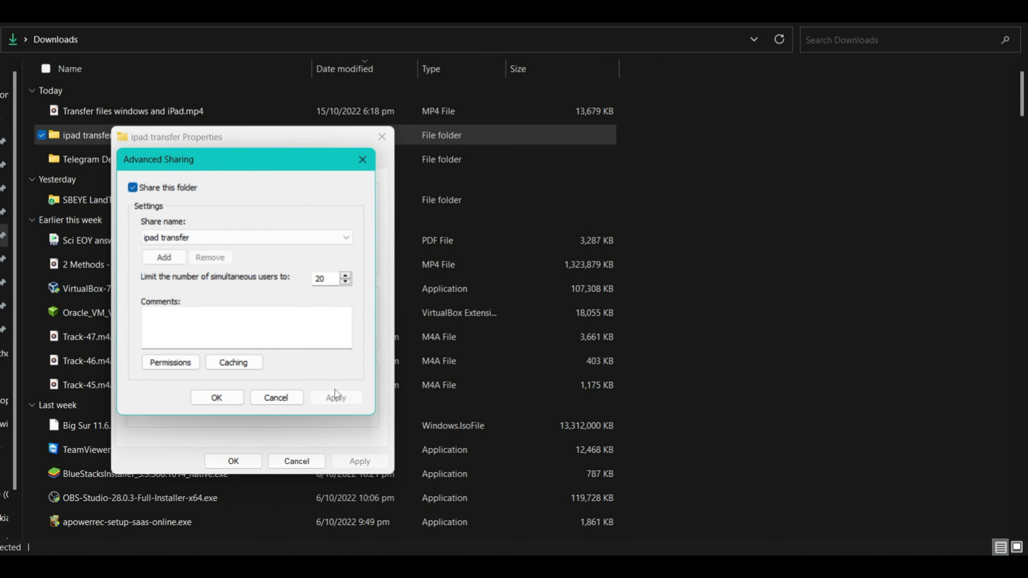
{"action": "left_click", "coordinate": [216, 398]}
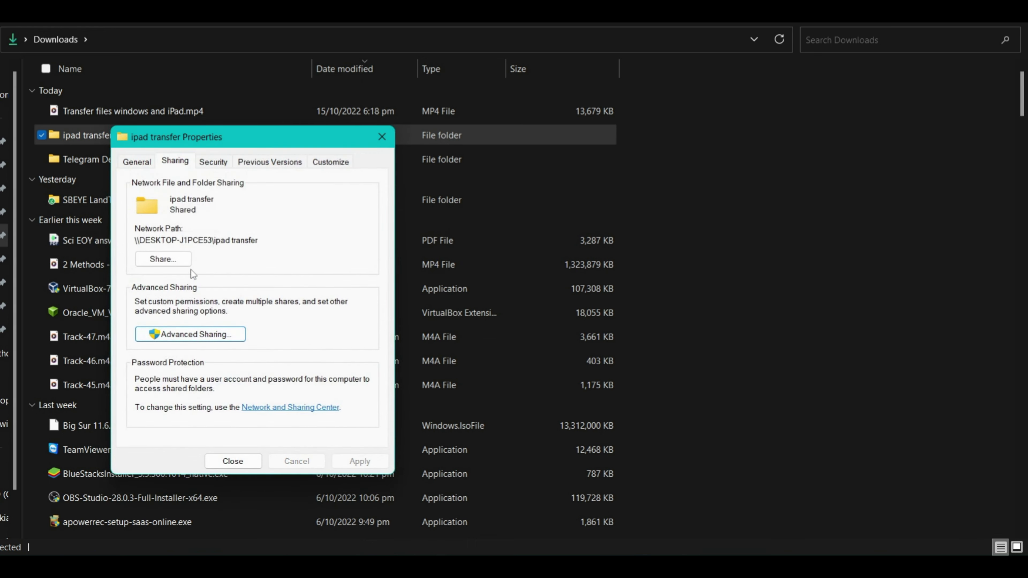
Add the ipad transfer user to the people the folder is shared with over the network
{"action": "left_click", "coordinate": [174, 260]}
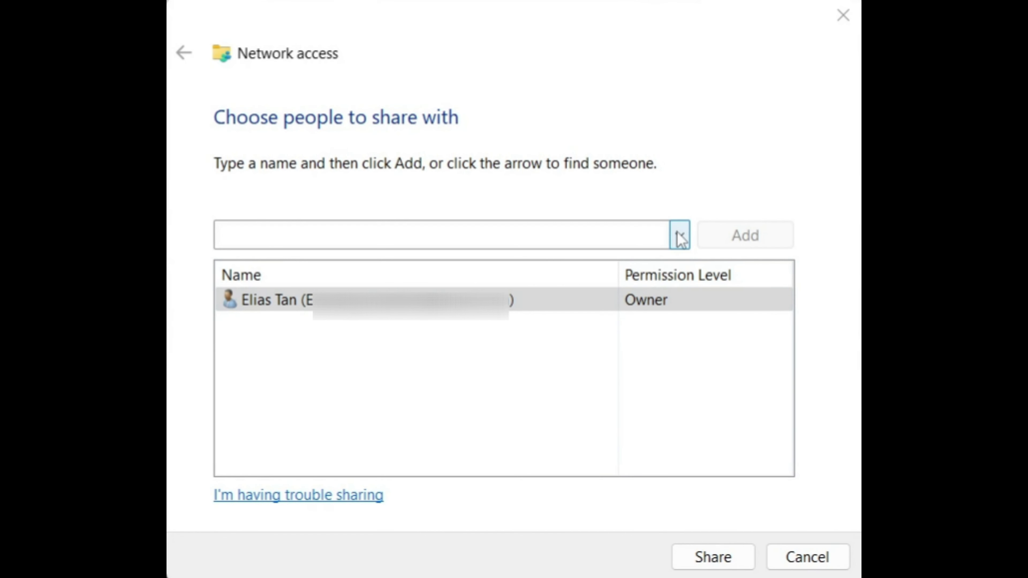
{"action": "left_click", "coordinate": [681, 237]}
{"action": "left_click", "coordinate": [528, 301]}
{"action": "left_click", "coordinate": [761, 238]}
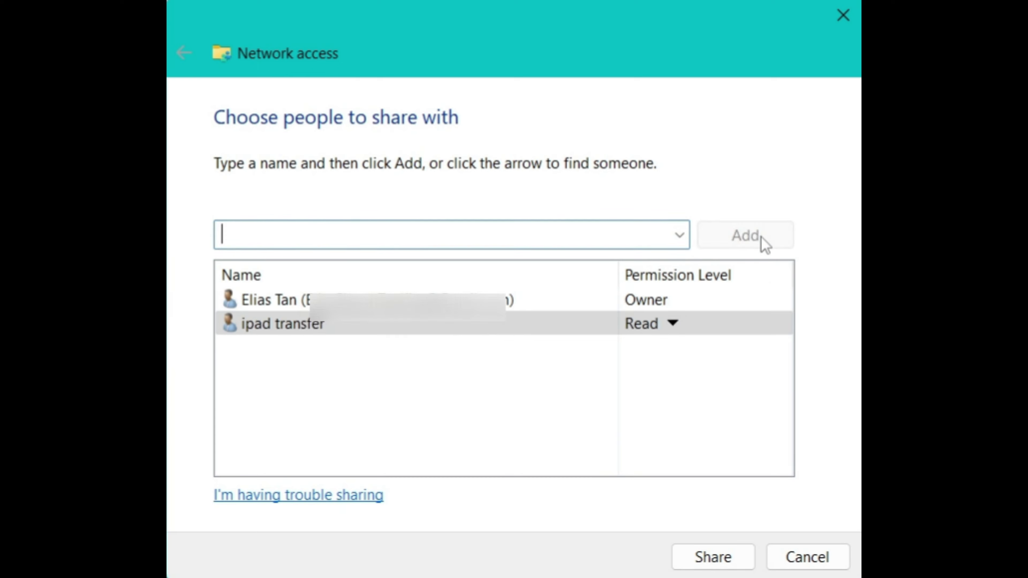
Set the ipad transfer user's permission level to Read/Write, share the folder, and close the Network access dialog
{"action": "left_click", "coordinate": [666, 324]}
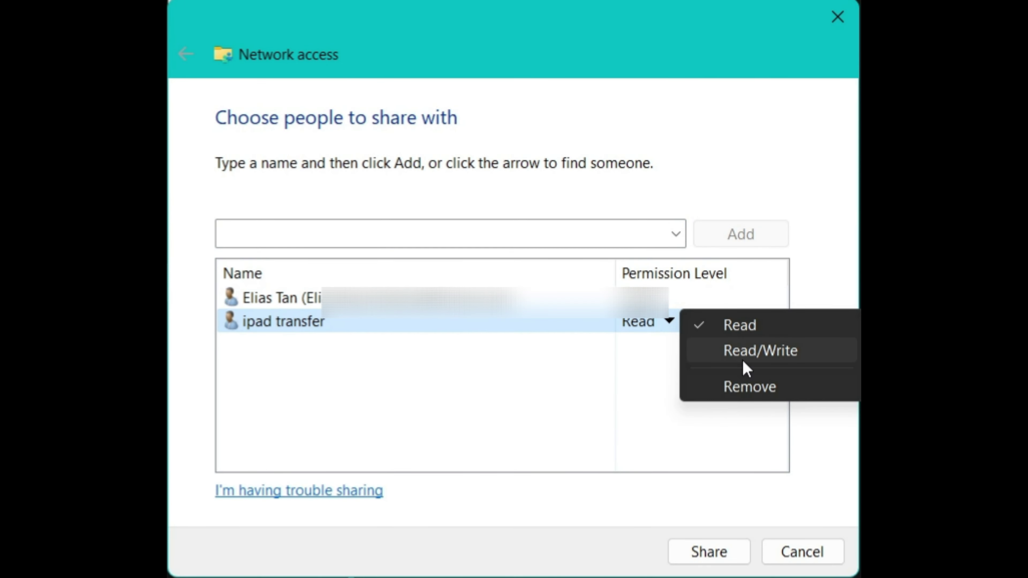
{"action": "left_click", "coordinate": [746, 351]}
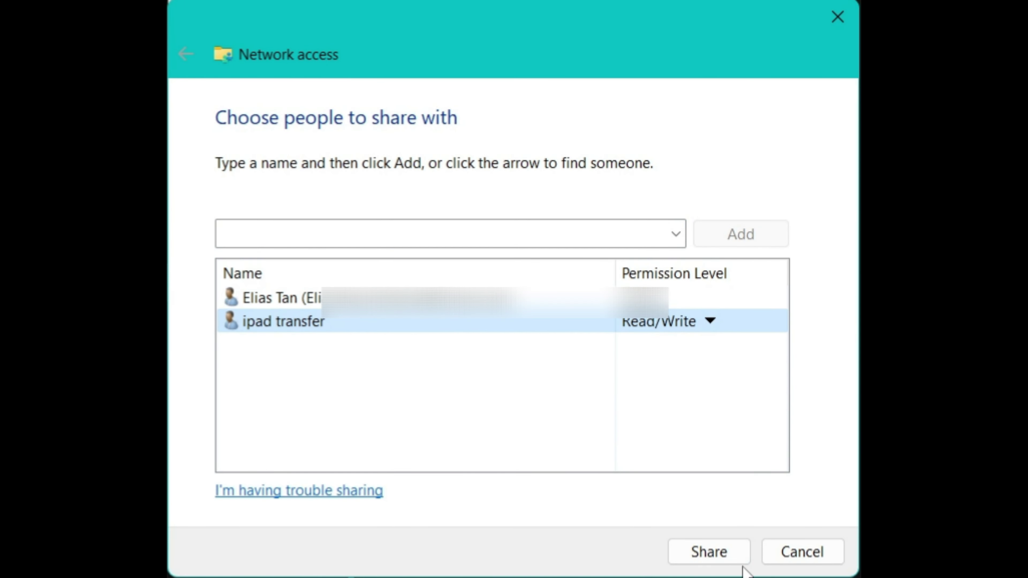
{"action": "left_click", "coordinate": [708, 557]}
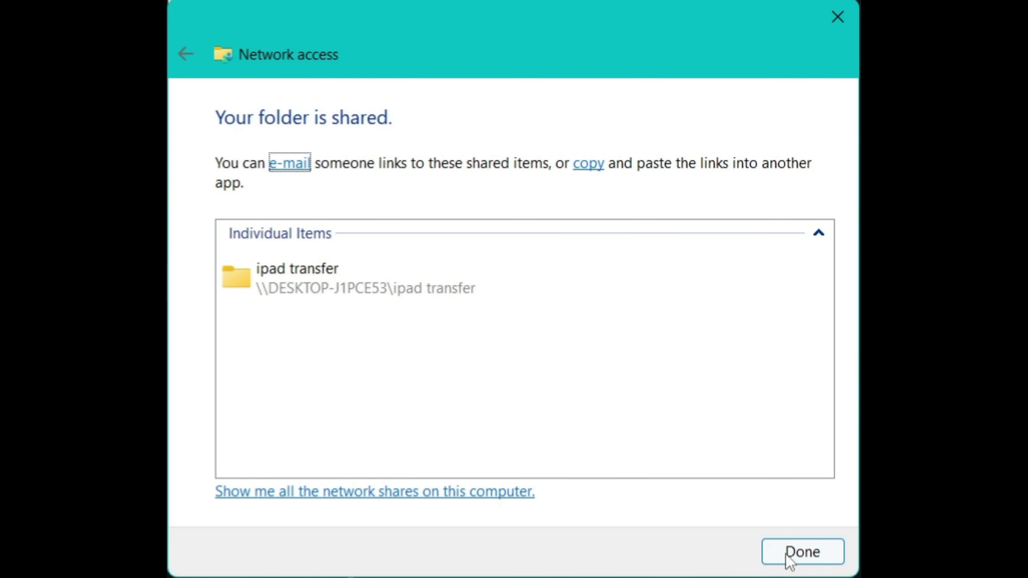
{"action": "left_click", "coordinate": [789, 557]}
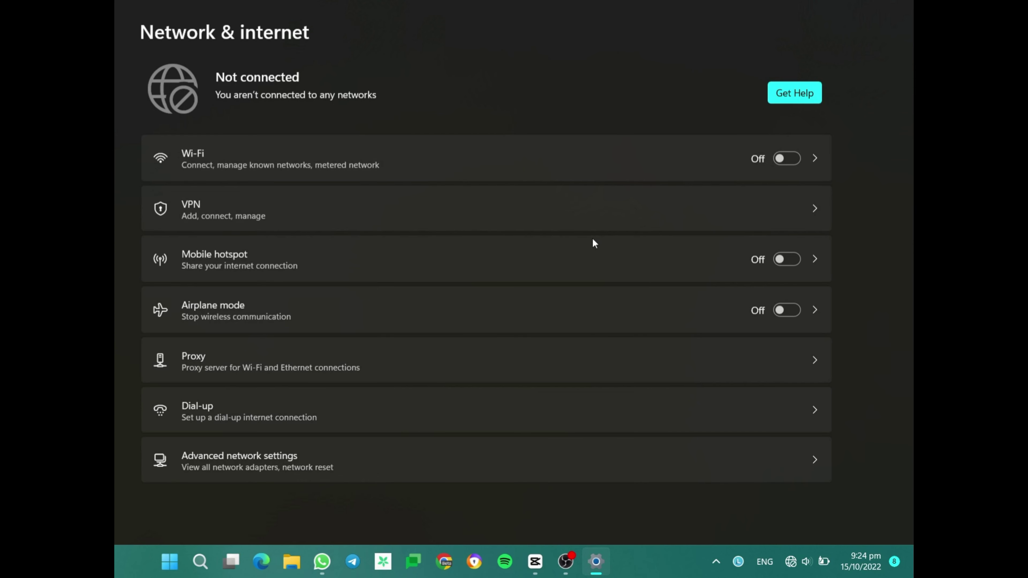
Turn on Wi-Fi in the quick settings and open the connected network's properties from the Network & internet settings
{"action": "left_click", "coordinate": [822, 563]}
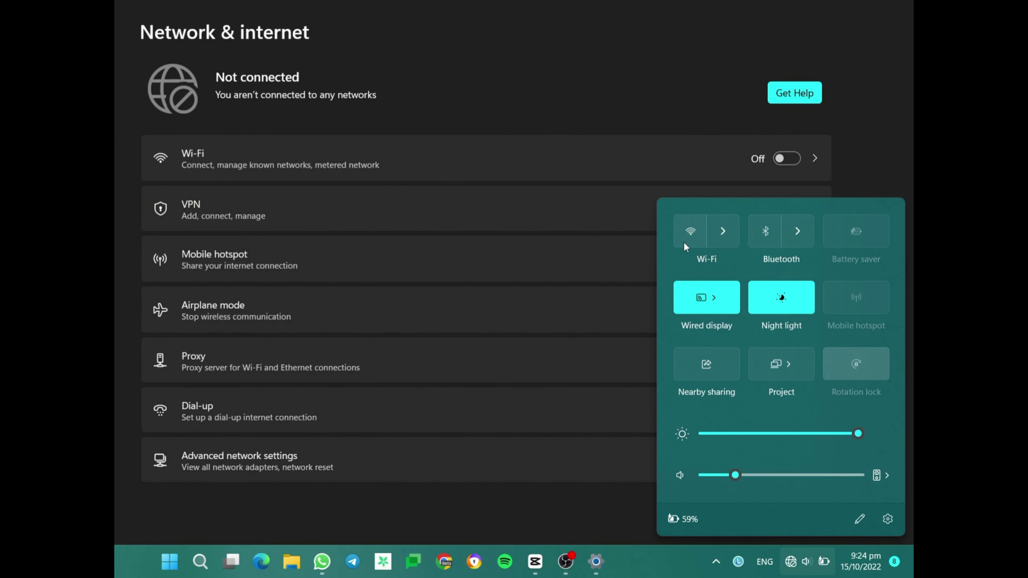
{"action": "left_click", "coordinate": [689, 235]}
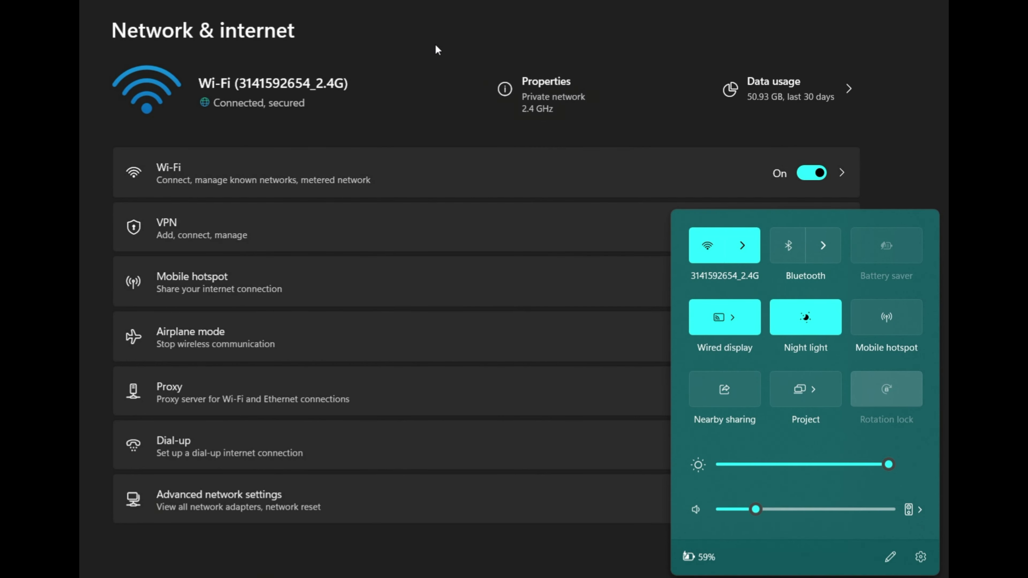
{"action": "left_click", "coordinate": [434, 37]}
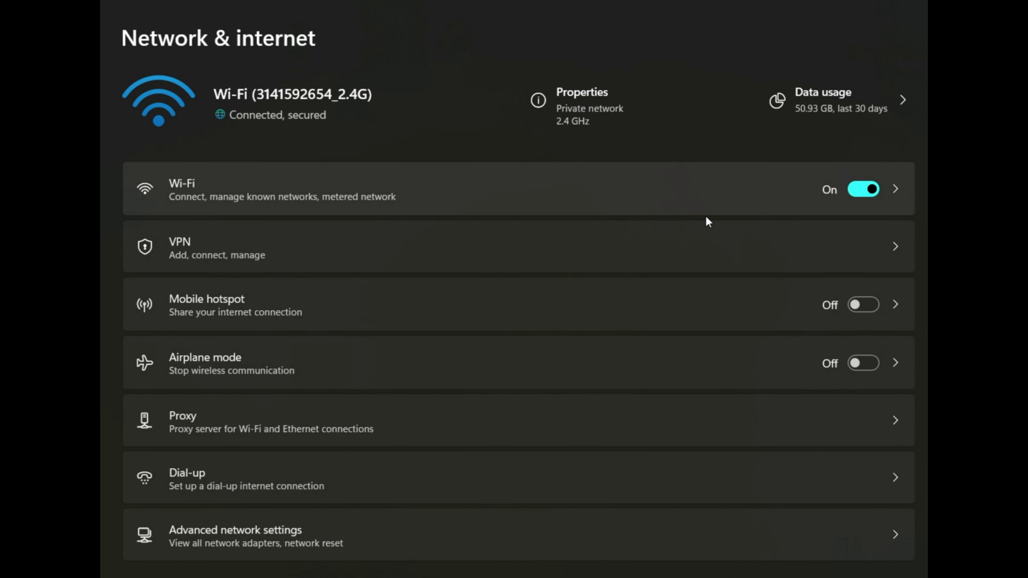
{"action": "left_click", "coordinate": [596, 100]}
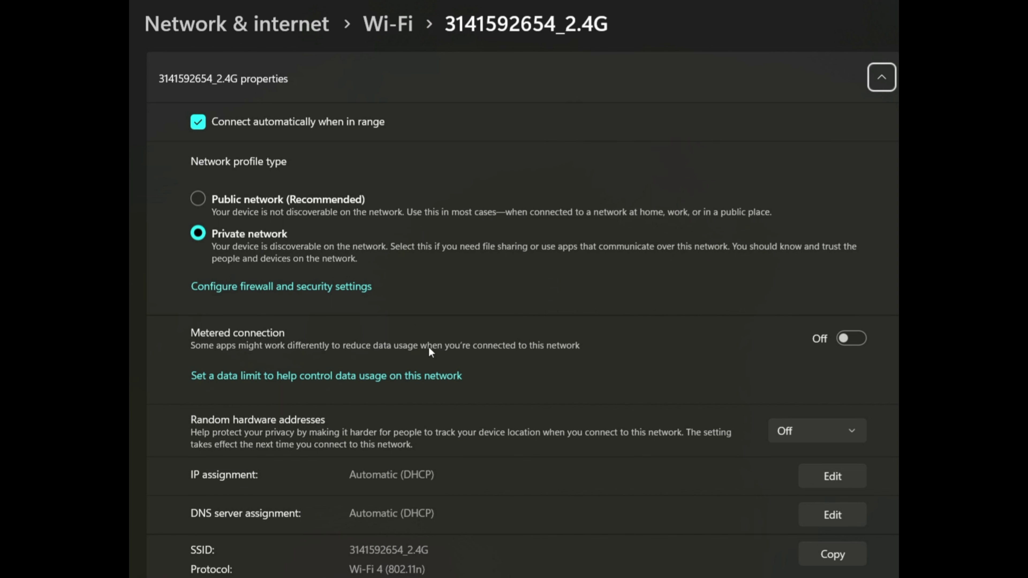
Look up the PC's IP address in the connected Wi-Fi network's properties
{"action": "scroll", "coordinate": [430, 347], "scroll_direction": "down", "scroll_amount": 5}
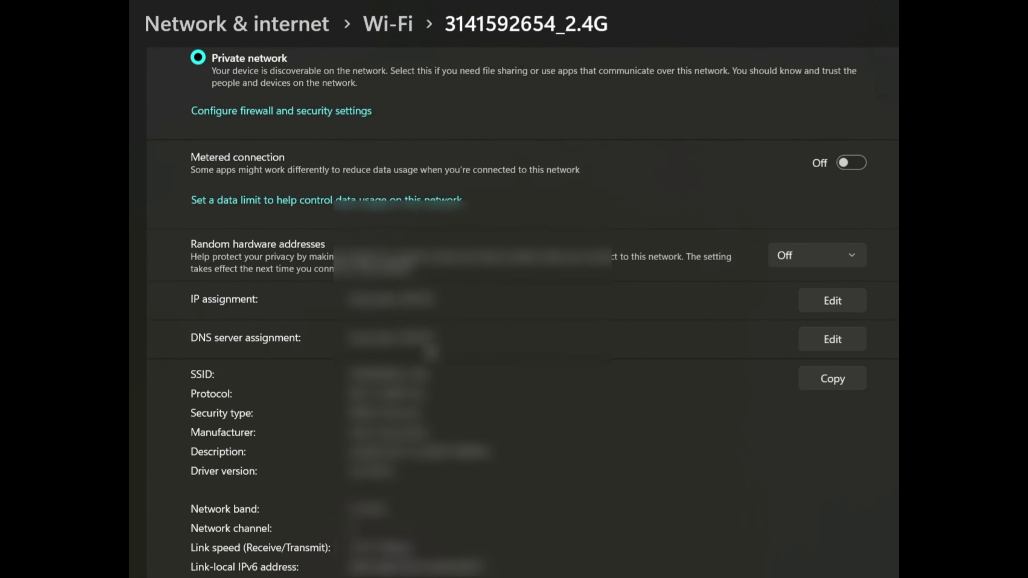
{"action": "scroll", "coordinate": [429, 348], "scroll_direction": "down", "scroll_amount": 4}
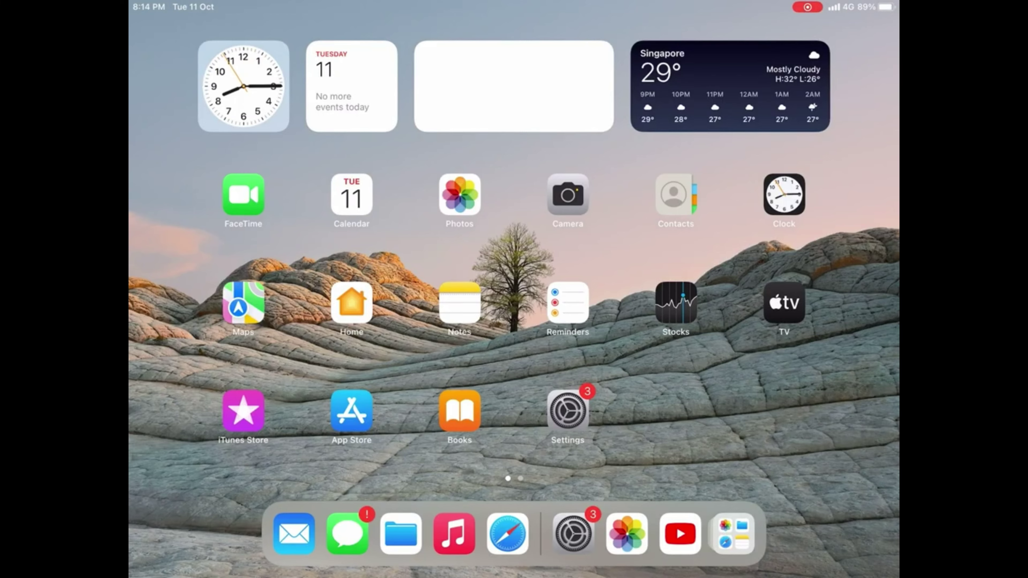
Switch to the Files app on the iPad and connect to the server smb://172.20.10.2
{"action": "left_click", "coordinate": [401, 534]}
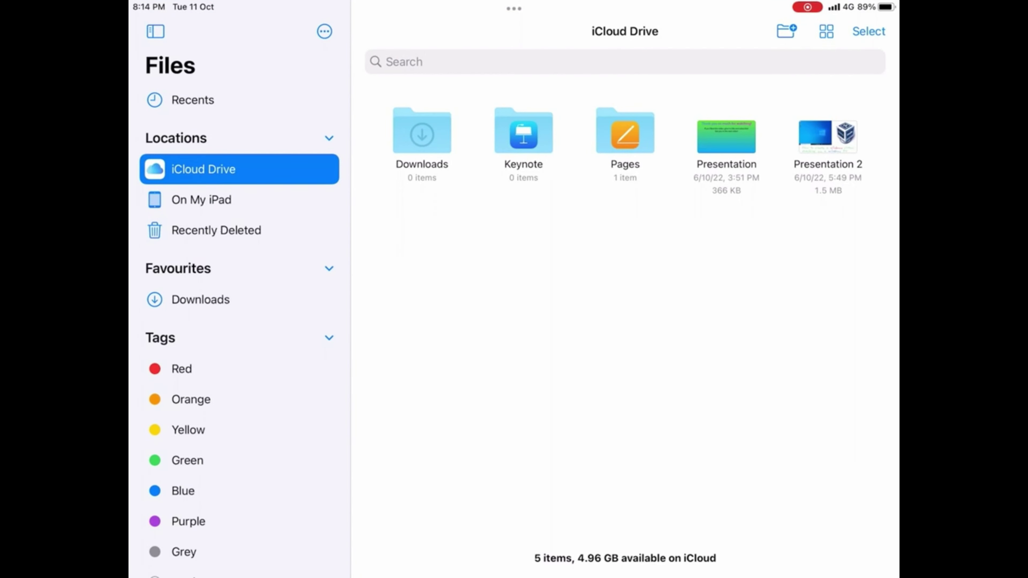
{"action": "left_click", "coordinate": [324, 31]}
{"action": "left_click", "coordinate": [218, 94]}
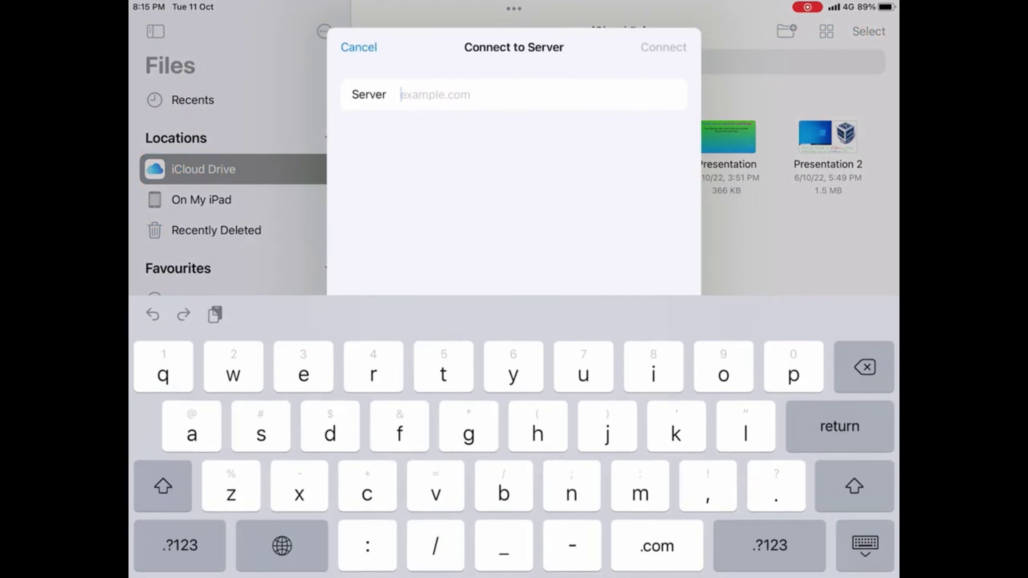
{"action": "type", "text": "smb"}
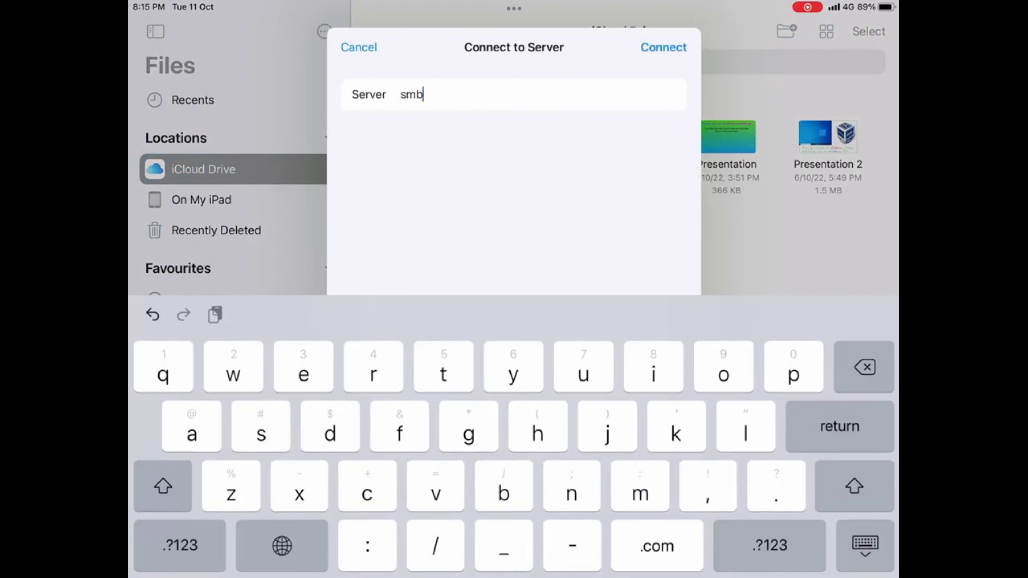
{"action": "type", "text": "://"}
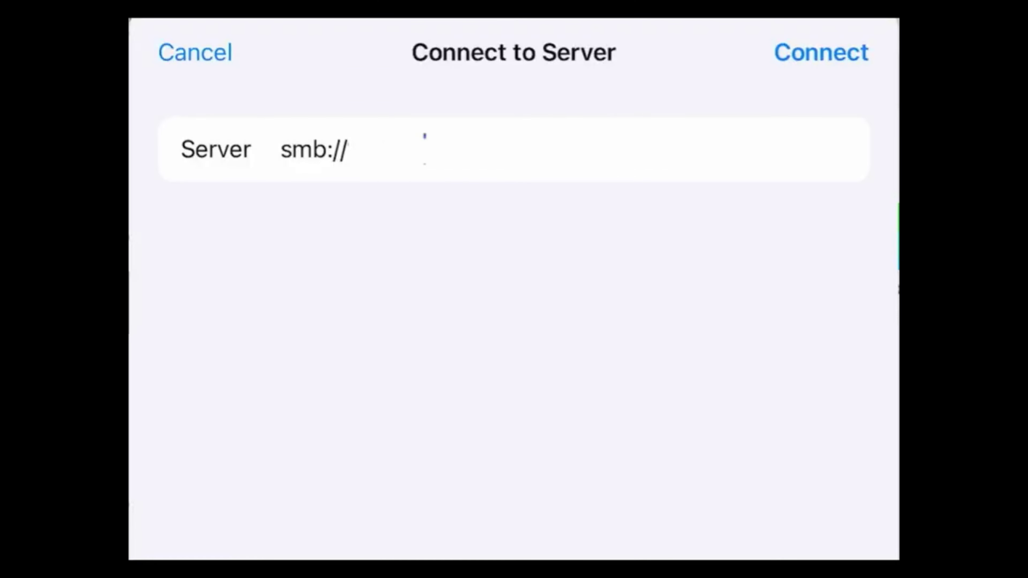
{"action": "type", "text": "172.20.10.2"}
{"action": "key", "text": "Return"}
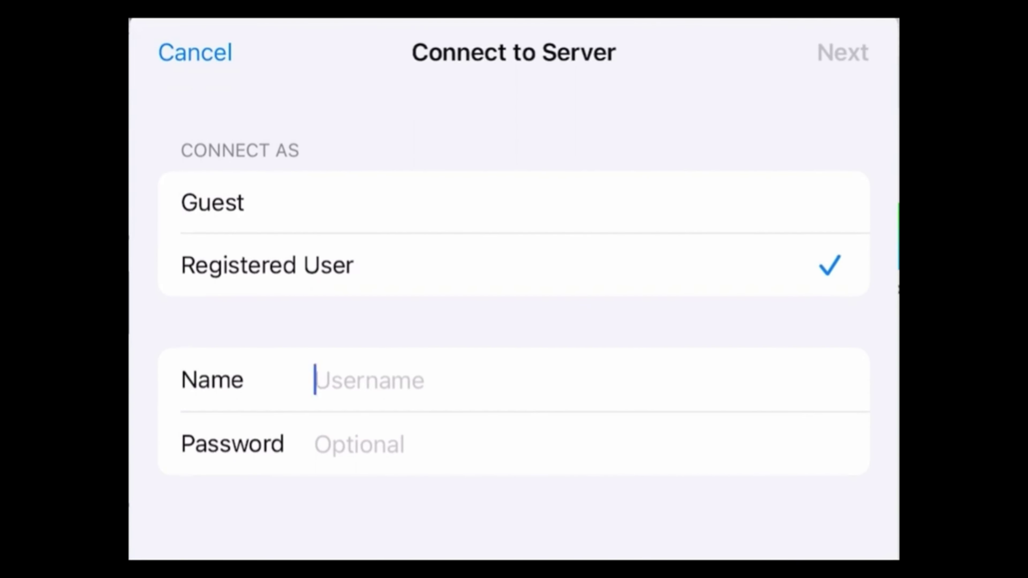
Sign in to the server as the registered user ipad transfer, entering the account password
{"action": "type", "text": "ipad t"}
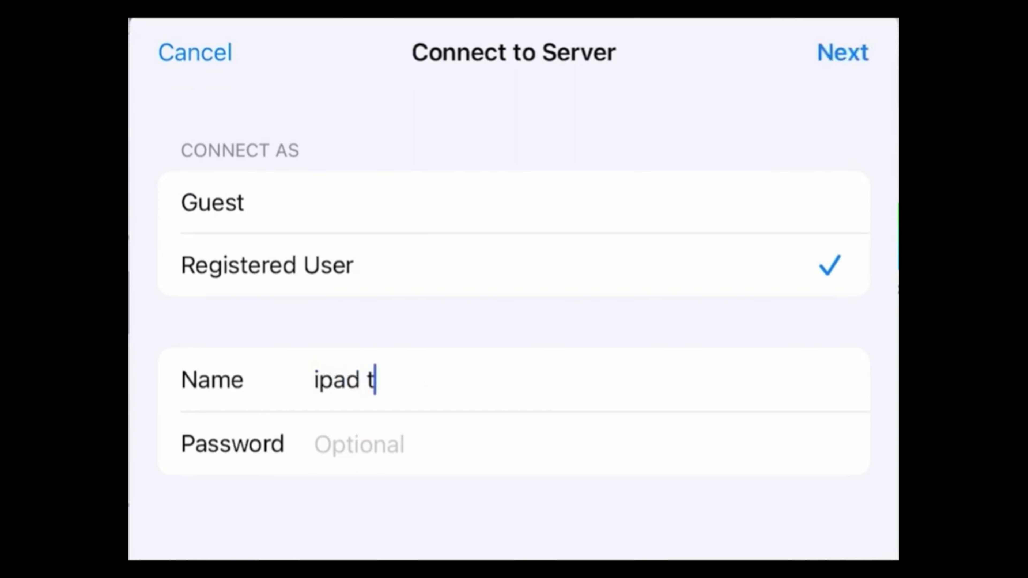
{"action": "type", "text": "ransf"}
{"action": "key", "text": "BackSpace"}
{"action": "type", "text": "sfer"}
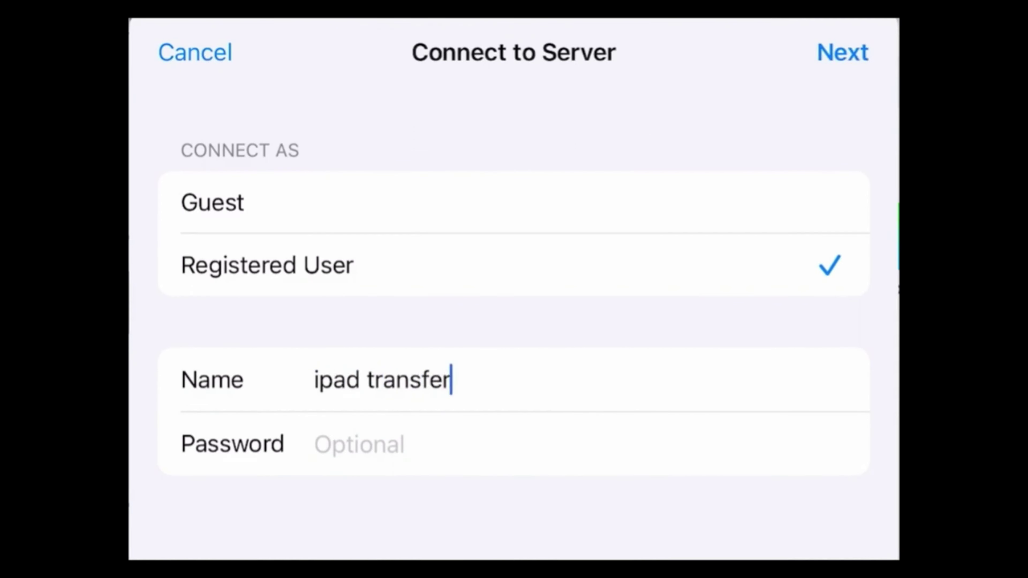
{"action": "type", "text": "•"}
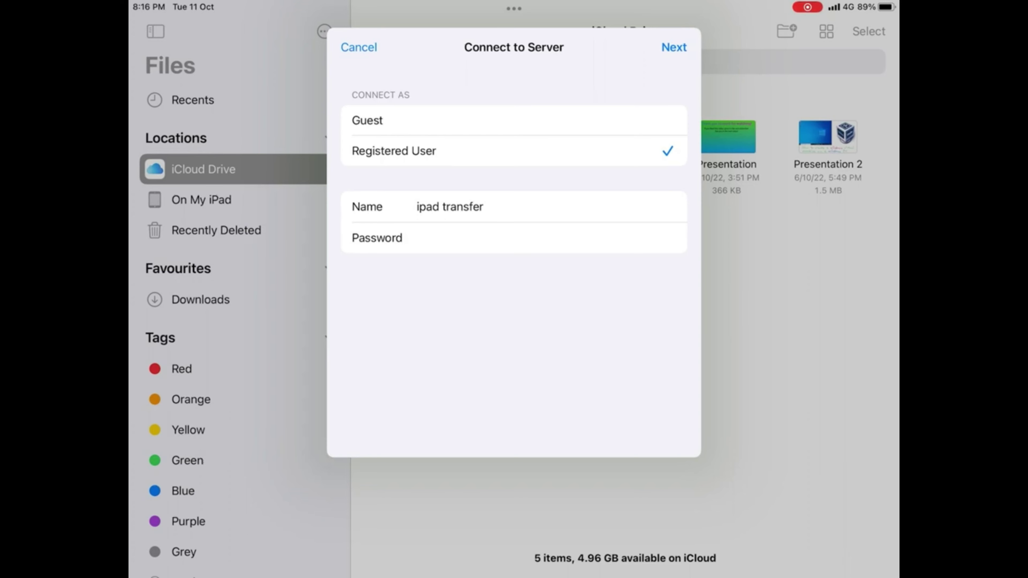
{"action": "key", "text": "Return"}
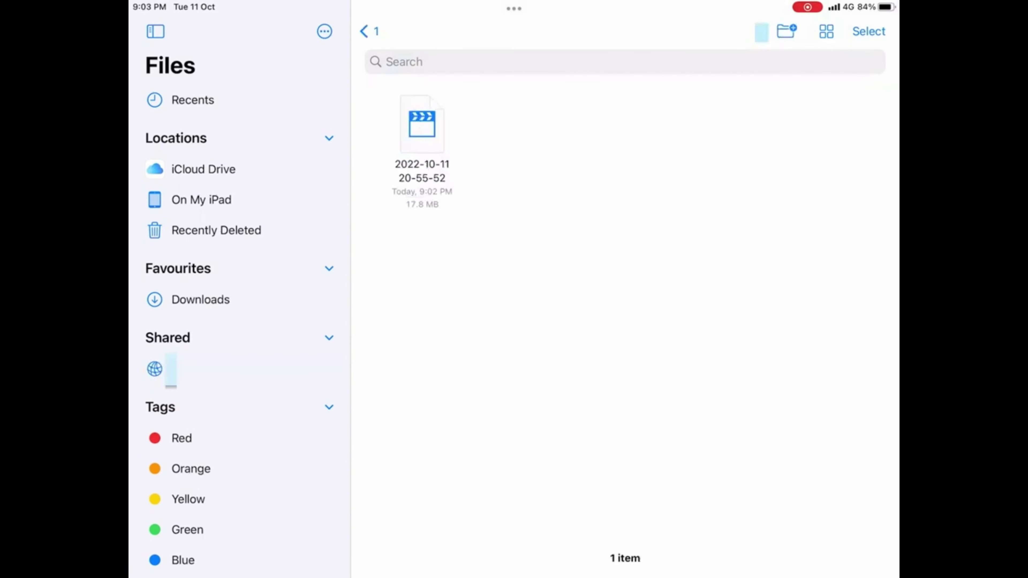
{"action": "right_click", "coordinate": [422, 124]}
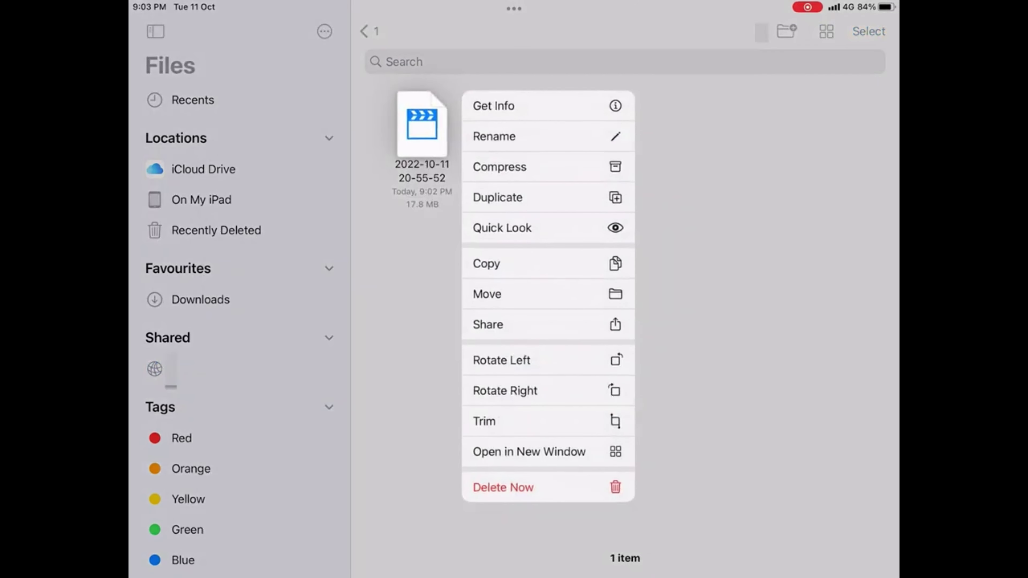
{"action": "left_click", "coordinate": [548, 264]}
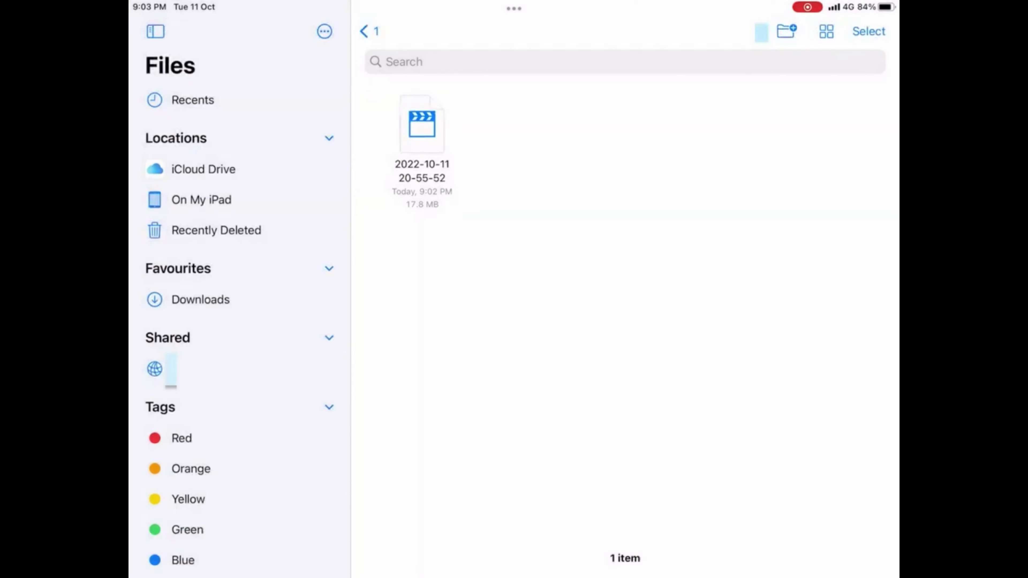
{"action": "left_click", "coordinate": [422, 124]}
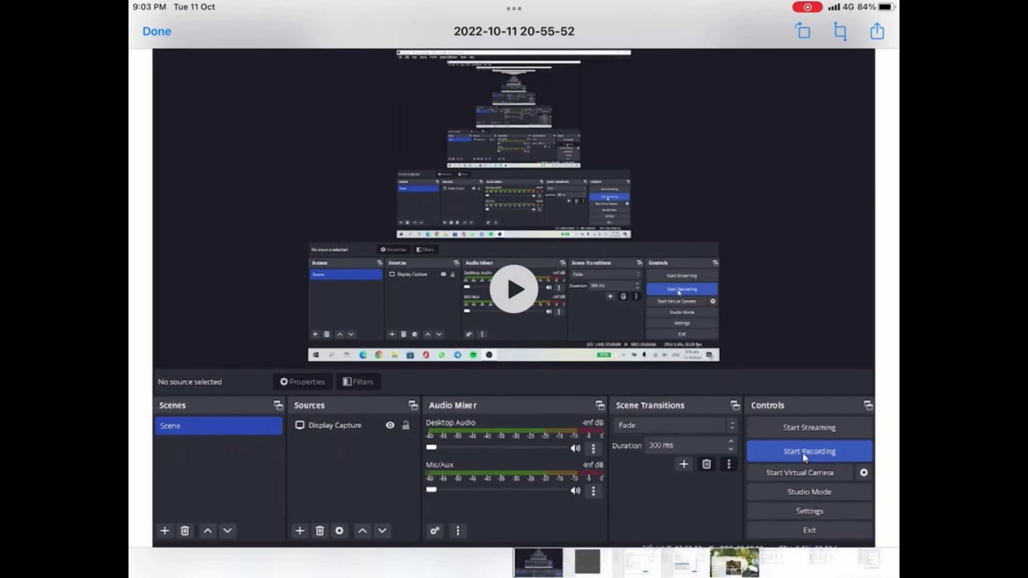
{"action": "left_click", "coordinate": [877, 31]}
{"action": "left_click", "coordinate": [756, 248]}
Switch to the Photos app, open the newly saved 5:58 video, and scrub through it to check its contents
{"action": "left_click_drag", "start_coordinate": [514, 575], "coordinate": [514, 324]}
{"action": "left_click", "coordinate": [575, 535]}
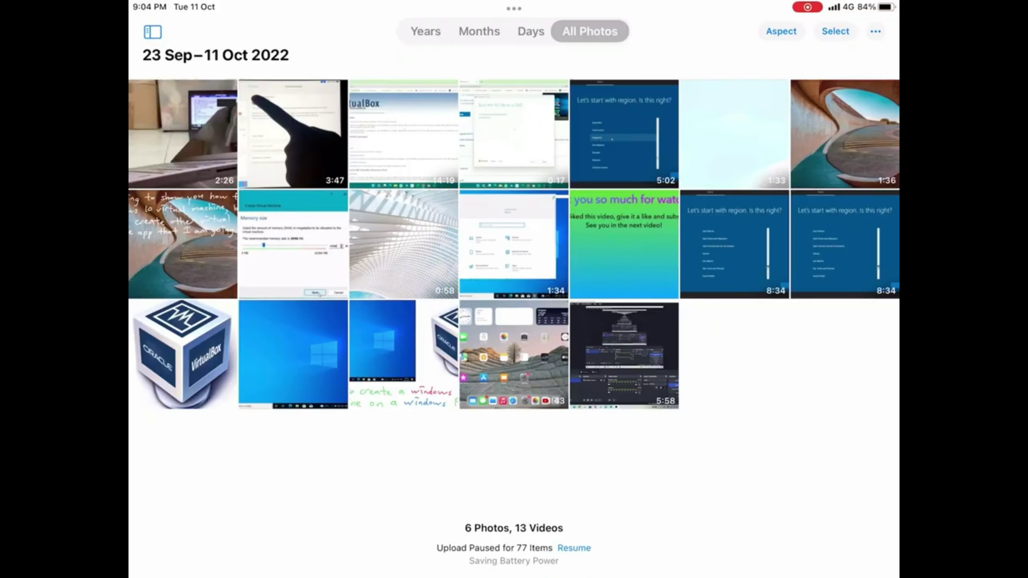
{"action": "left_click", "coordinate": [624, 355]}
{"action": "left_click_drag", "start_coordinate": [514, 563], "coordinate": [260, 563]}
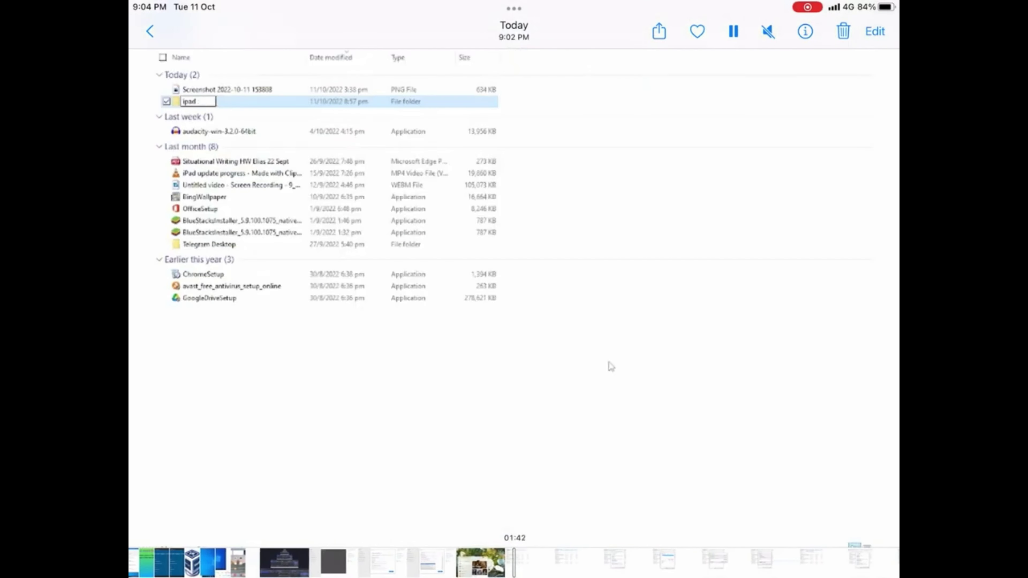
{"action": "scroll", "coordinate": [514, 563], "scroll_direction": "left", "scroll_amount": 4}
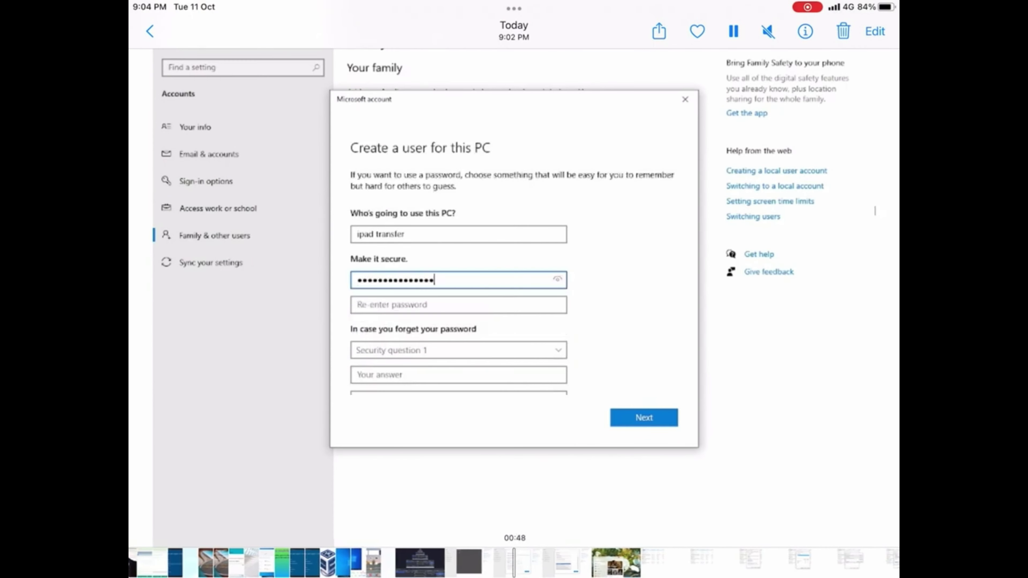
{"action": "scroll", "coordinate": [514, 563], "scroll_direction": "right", "scroll_amount": 1}
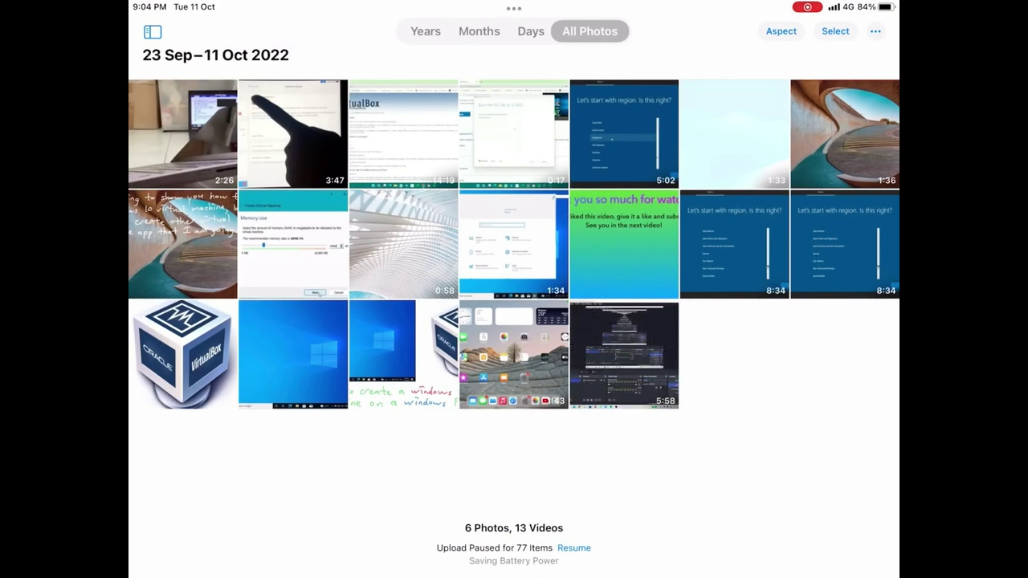